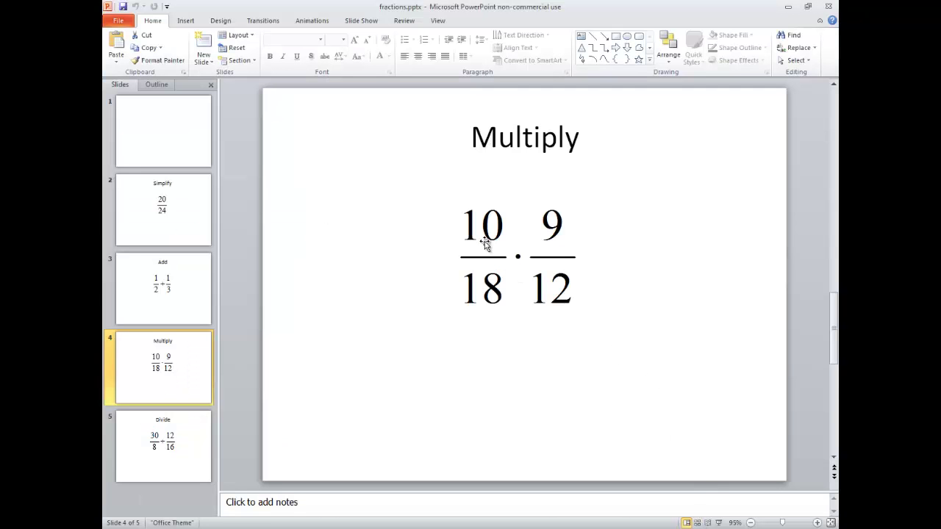
# Switch to the TI-SmartView calculator and enter the stacked fraction 10/18
pyautogui.hotkey('alt', 'Tab')
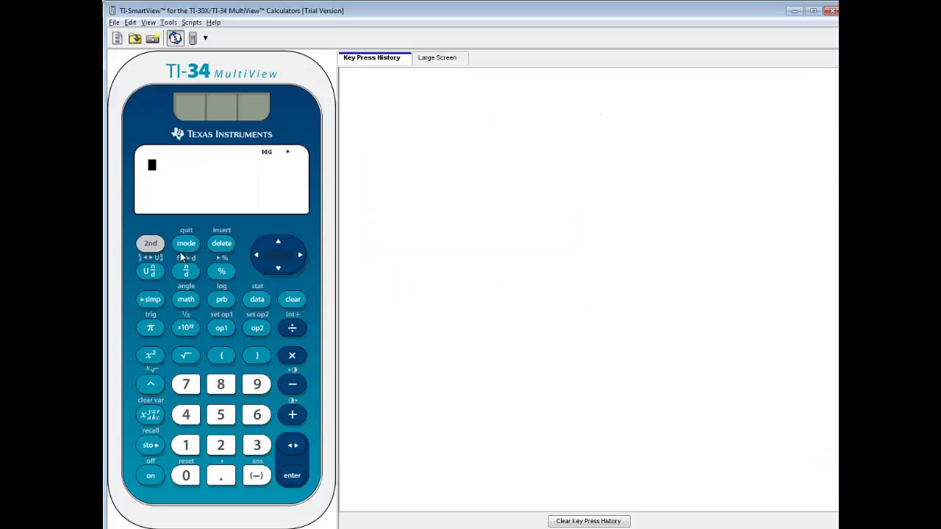
pyautogui.click(186, 271)
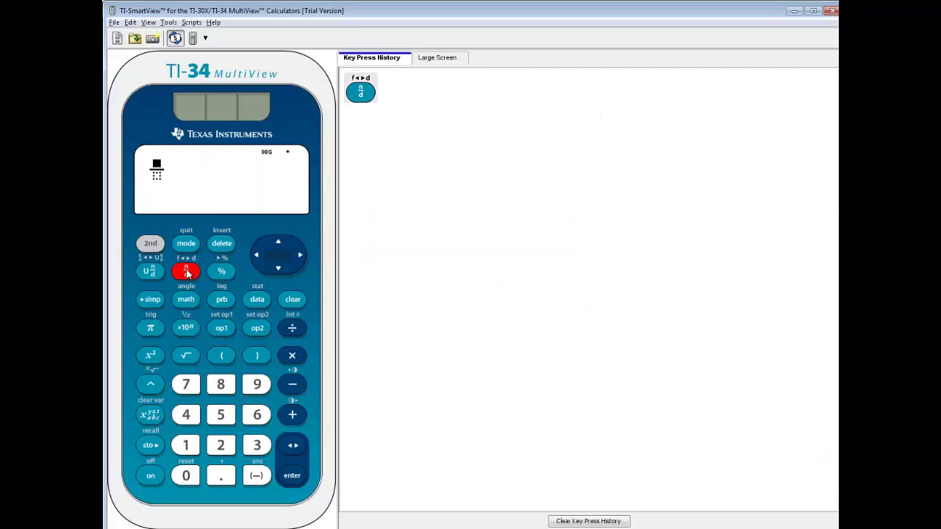
pyautogui.click(186, 446)
pyautogui.click(186, 476)
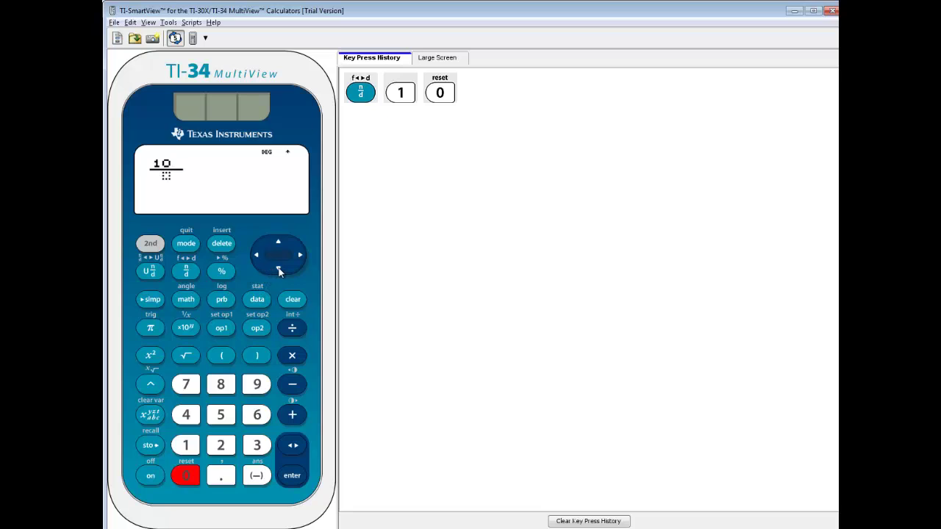
pyautogui.click(278, 269)
pyautogui.click(186, 446)
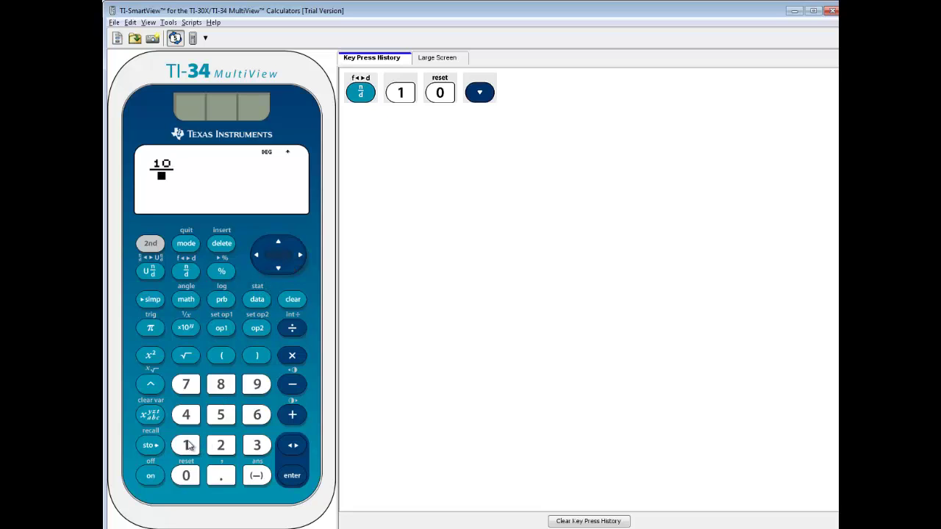
pyautogui.click(221, 384)
pyautogui.click(299, 255)
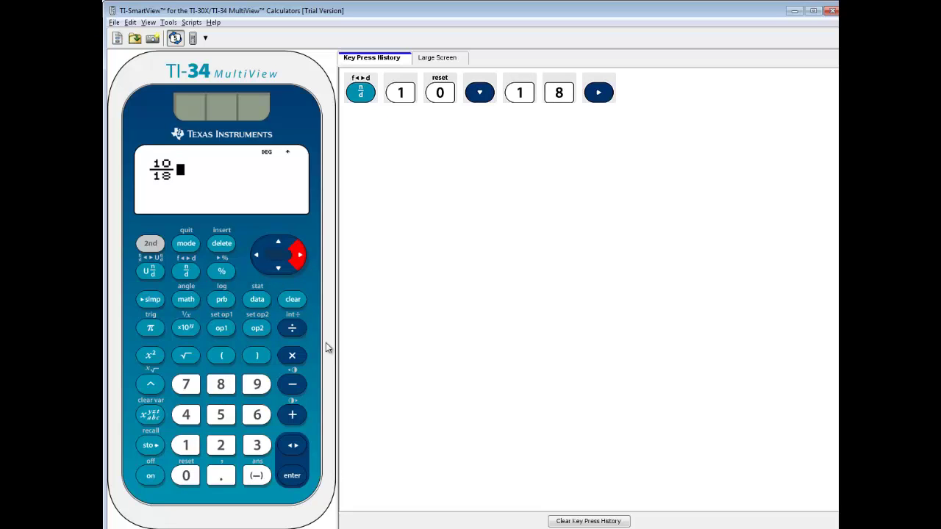
# Multiply the entered fraction by the stacked fraction 9/12 and evaluate the product
pyautogui.click(292, 355)
pyautogui.click(188, 272)
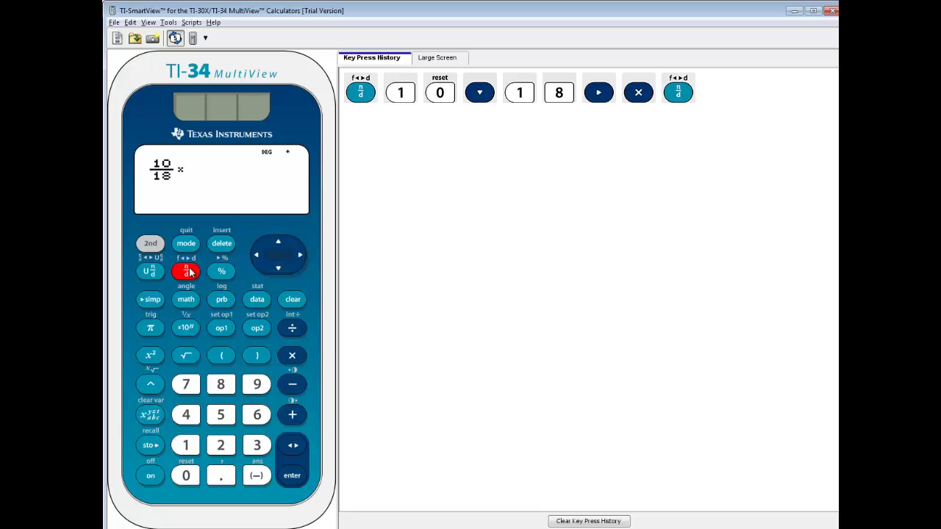
pyautogui.hotkey('alt', 'Tab')
pyautogui.hotkey('alt', 'Tab')
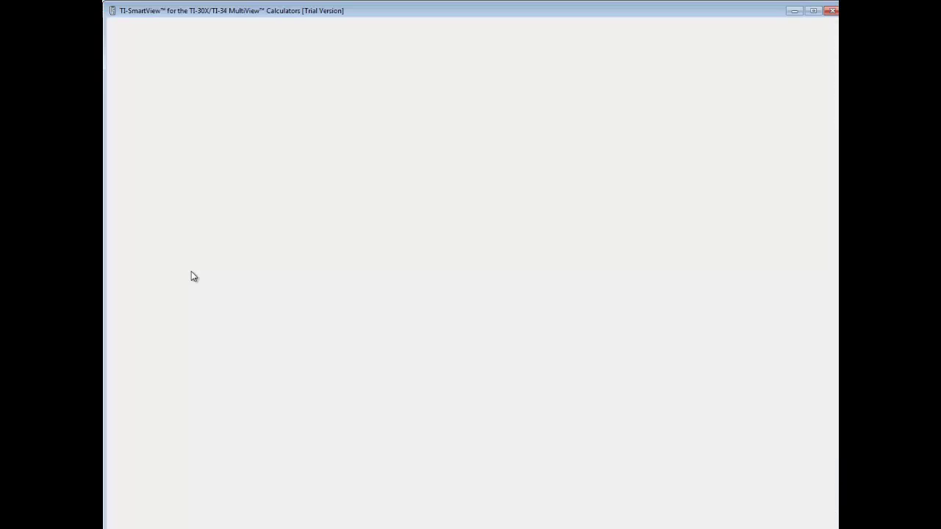
pyautogui.press('9')
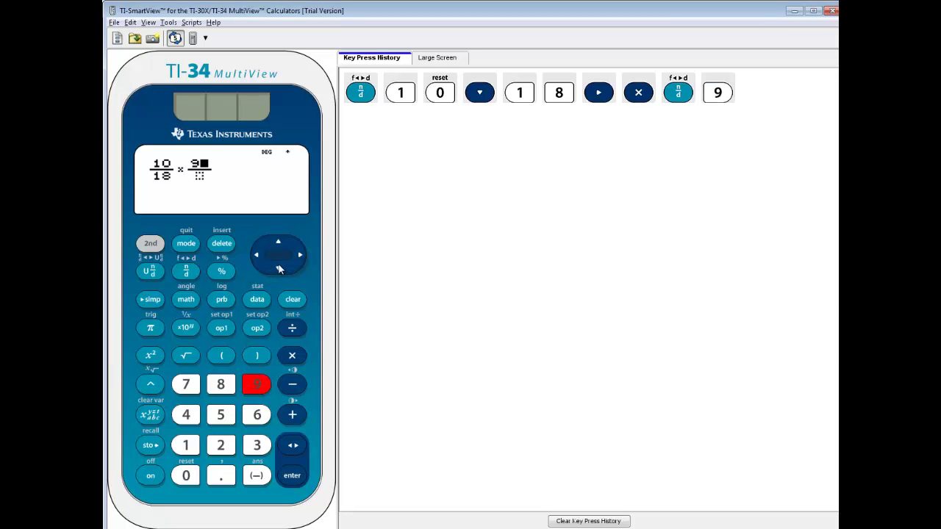
pyautogui.click(279, 269)
pyautogui.click(186, 444)
pyautogui.click(222, 447)
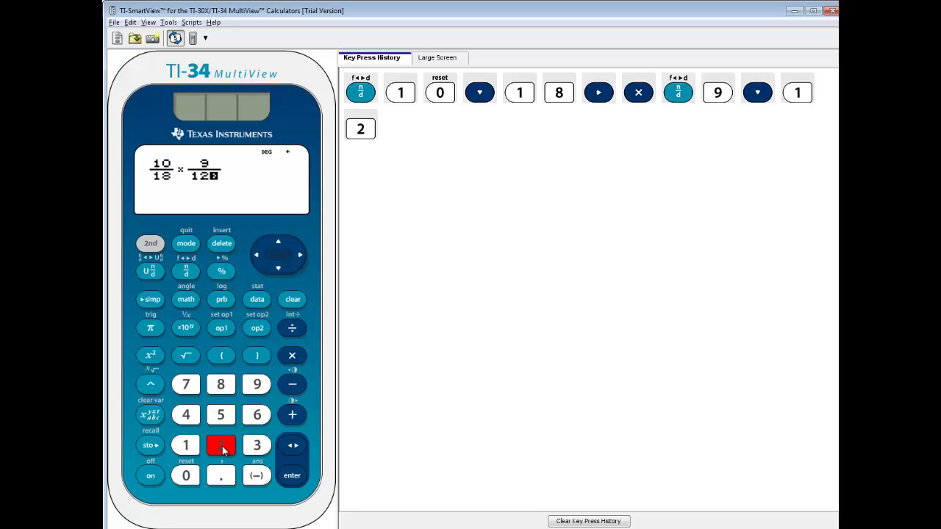
pyautogui.click(301, 255)
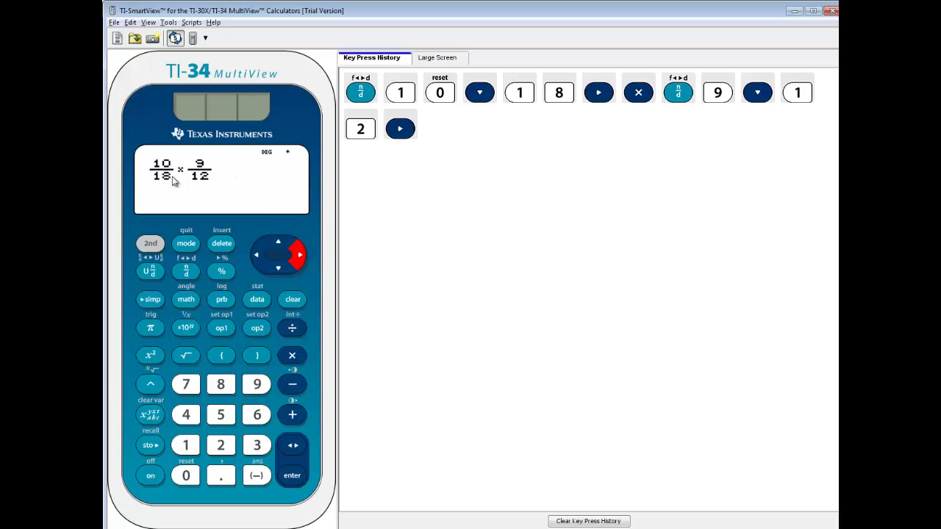
pyautogui.click(298, 480)
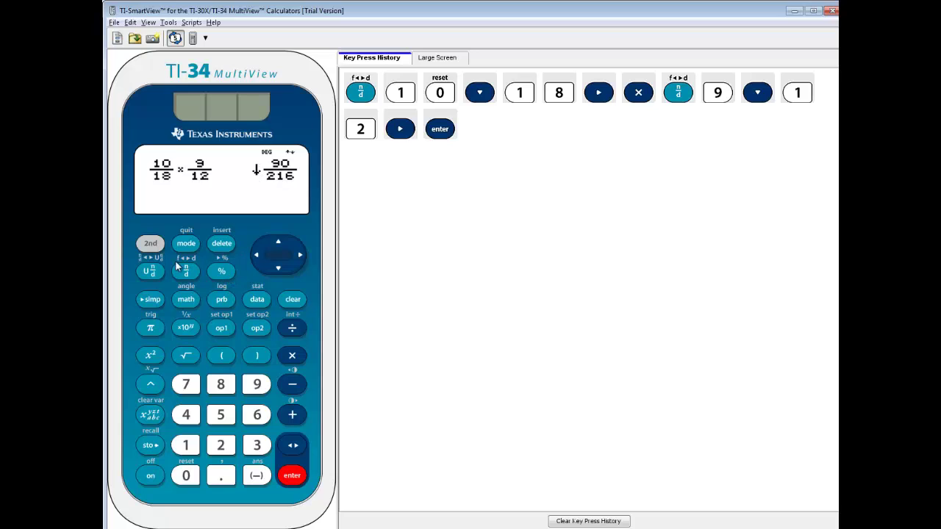
# Simplify the resulting fraction three times in a row, one common factor at a time, down to lowest terms
pyautogui.click(152, 300)
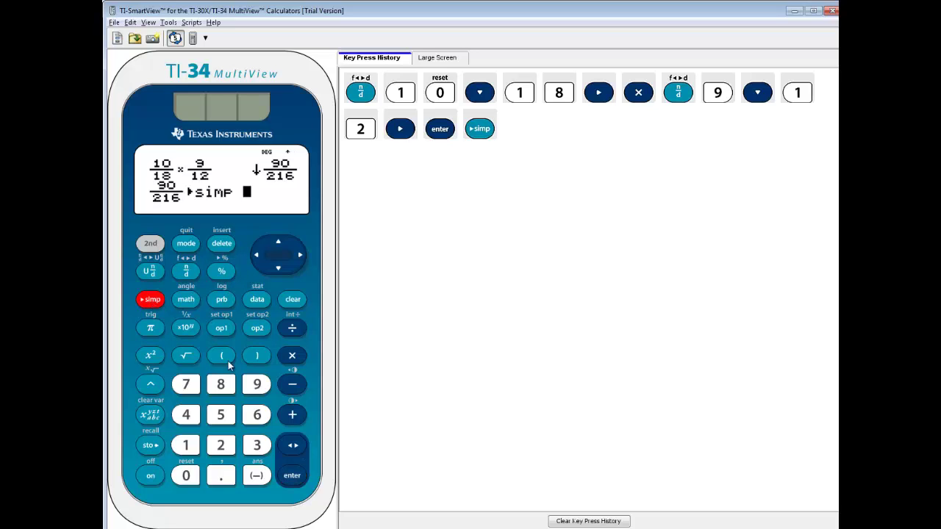
pyautogui.click(299, 480)
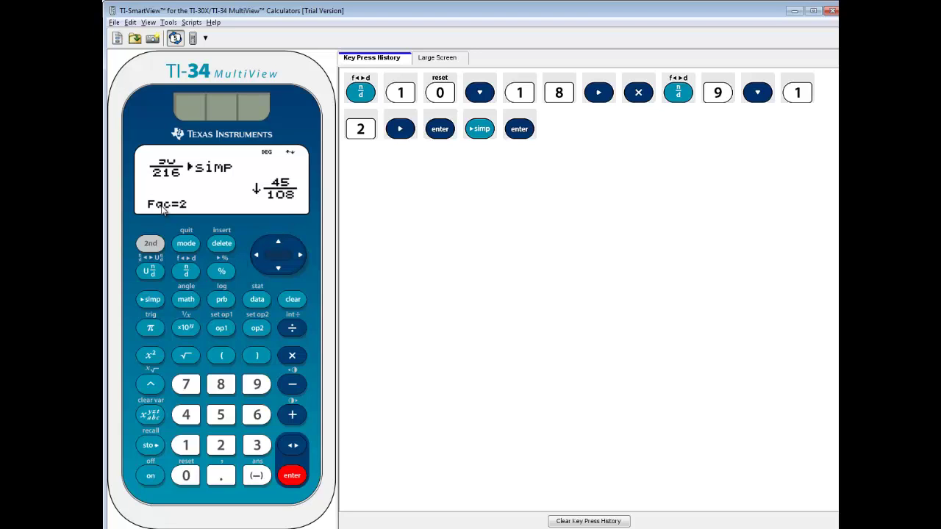
pyautogui.click(151, 300)
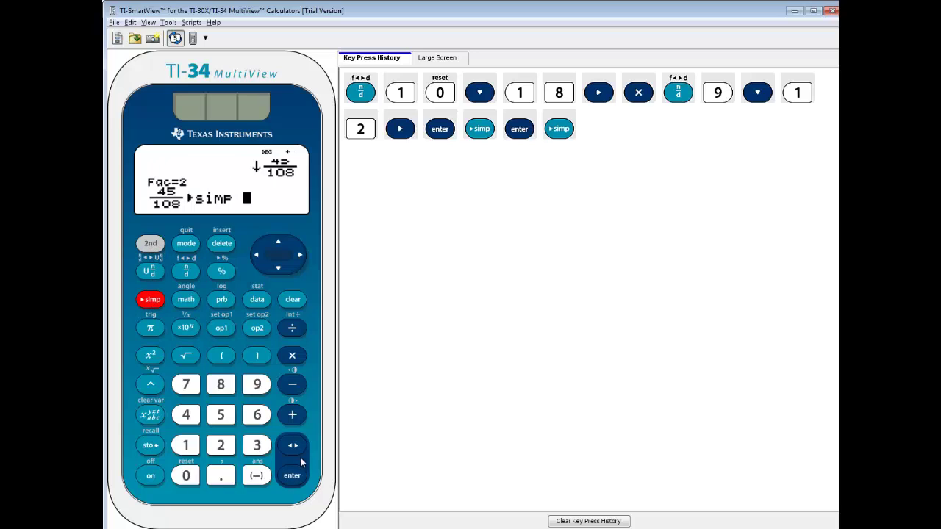
pyautogui.click(291, 476)
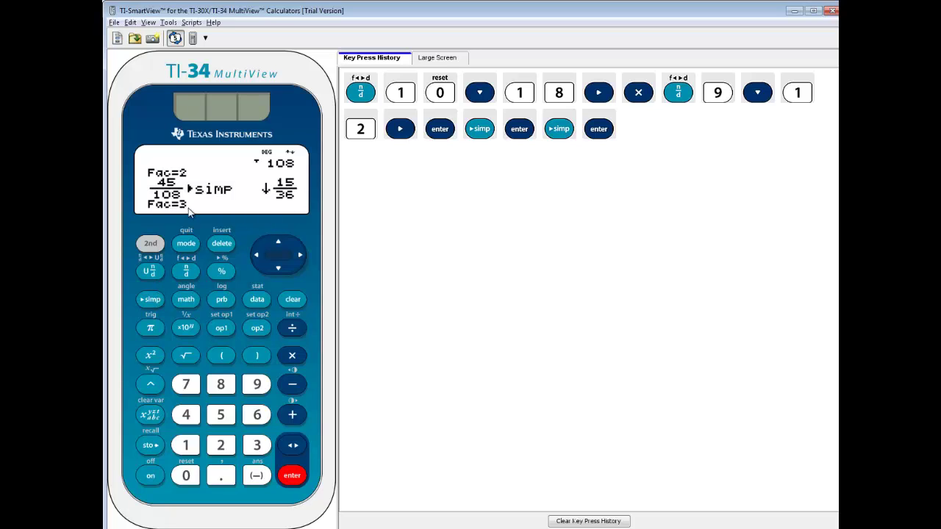
pyautogui.click(152, 300)
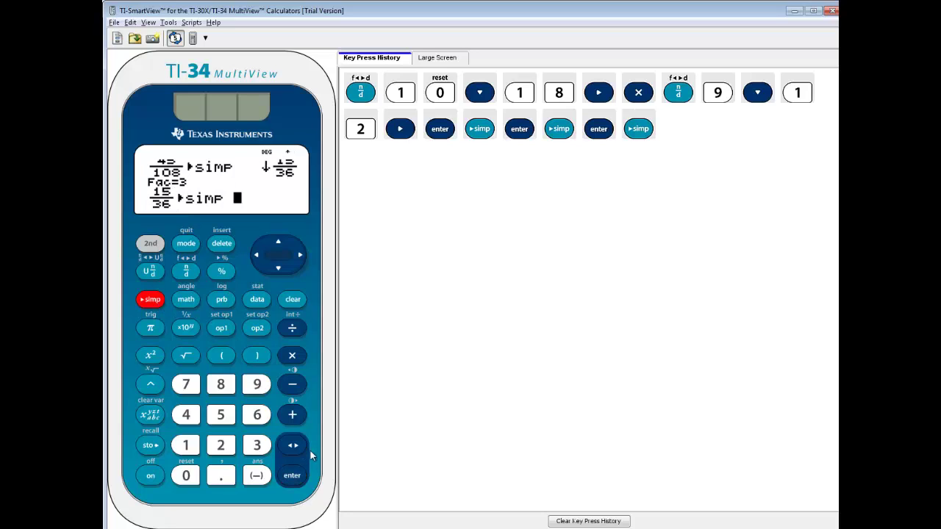
pyautogui.click(292, 482)
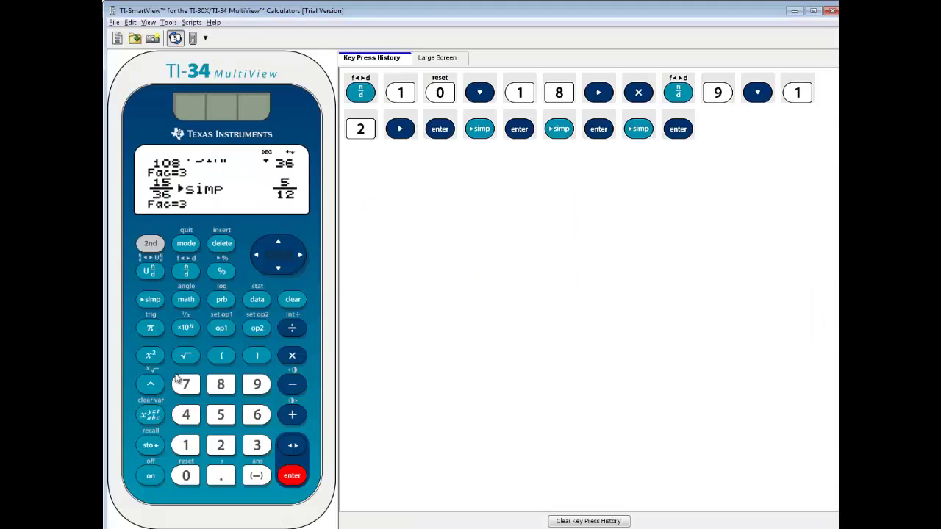
# Start a new expression with the first fraction as a division in parentheses, (10÷18), checking the Multiply slide in PowerPoint
pyautogui.click(222, 358)
pyautogui.click(193, 450)
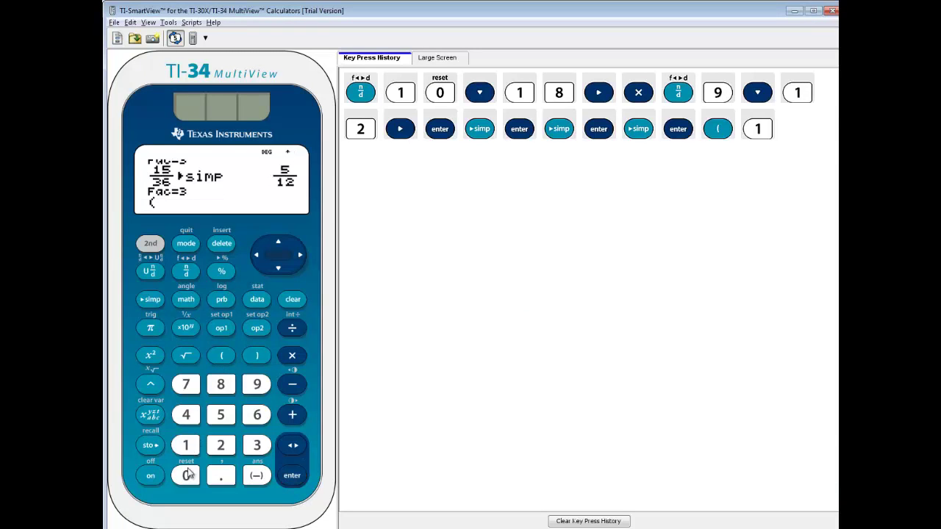
pyautogui.click(189, 474)
pyautogui.click(292, 328)
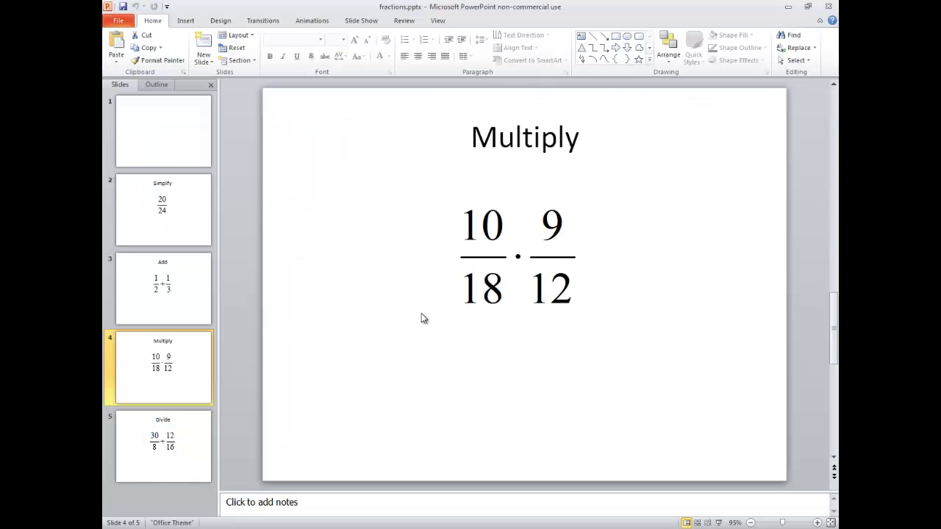
pyautogui.hotkey('alt', 'Tab')
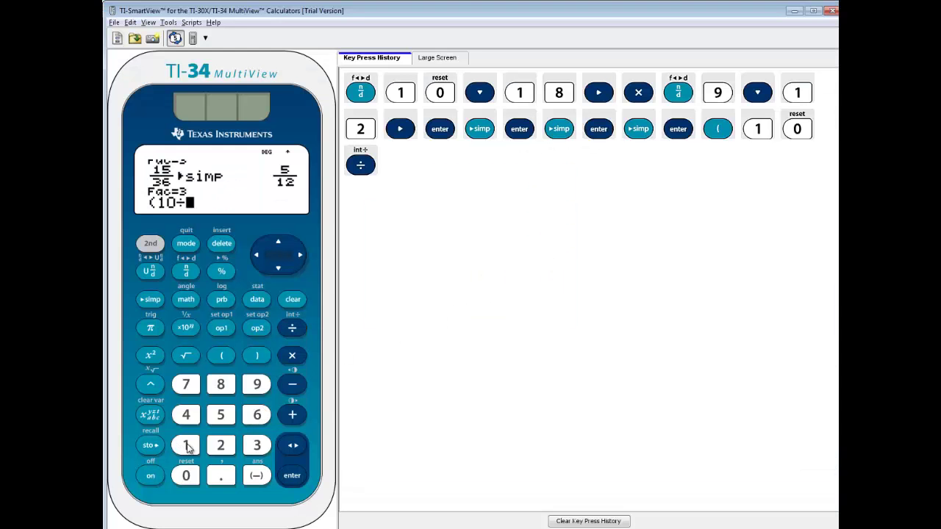
pyautogui.click(186, 445)
pyautogui.click(222, 384)
pyautogui.click(256, 356)
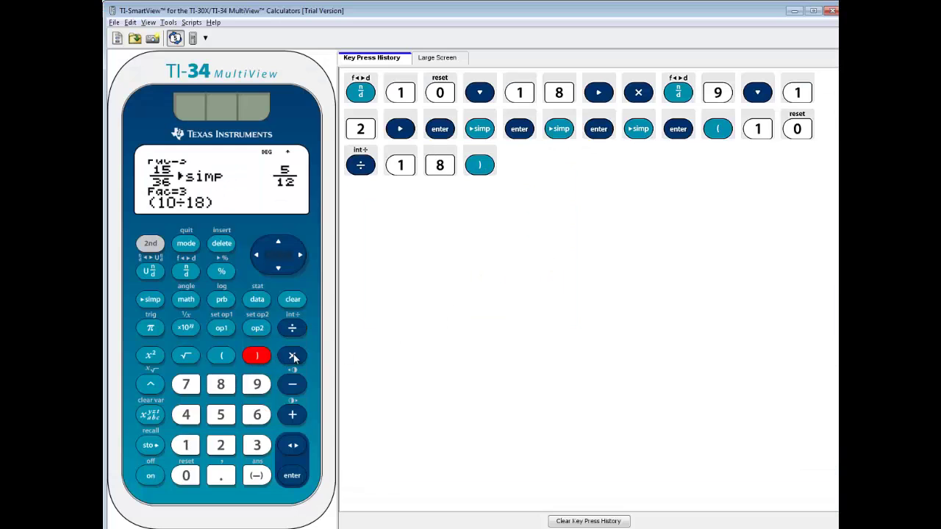
# Multiply the parenthesised division by (9÷12) and evaluate the expression
pyautogui.click(292, 356)
pyautogui.click(228, 356)
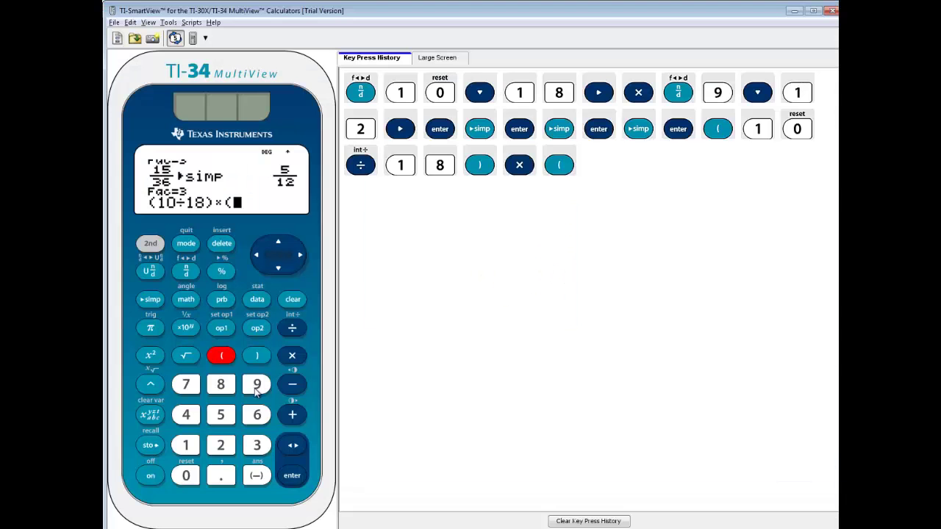
pyautogui.click(257, 387)
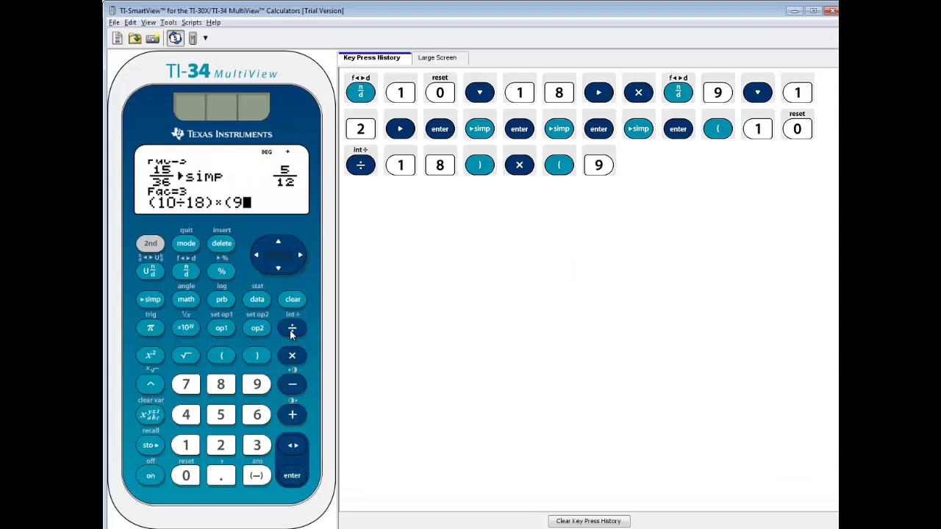
pyautogui.click(292, 330)
pyautogui.click(190, 445)
pyautogui.click(220, 445)
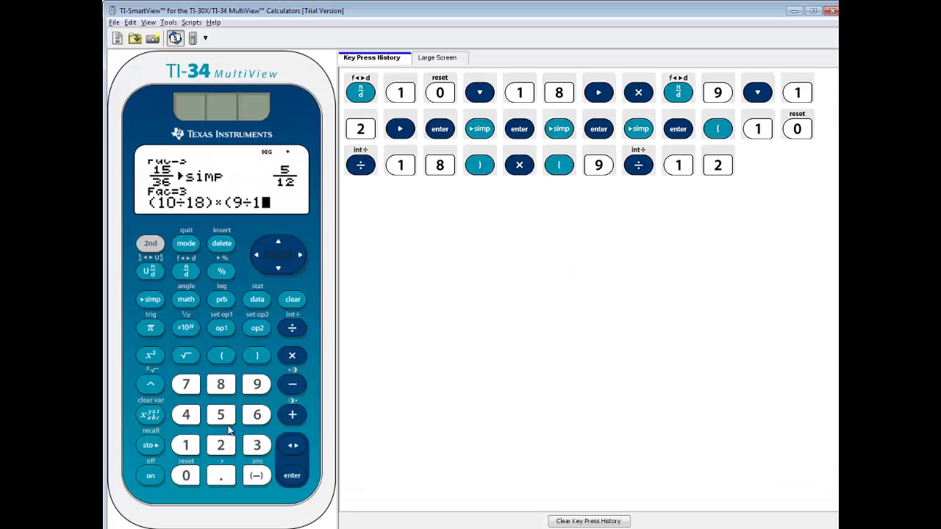
pyautogui.click(257, 356)
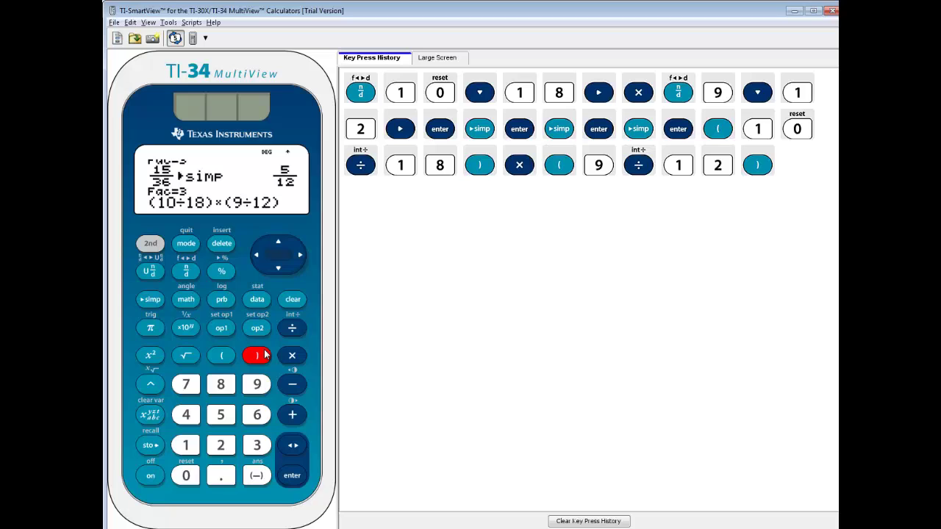
pyautogui.click(295, 478)
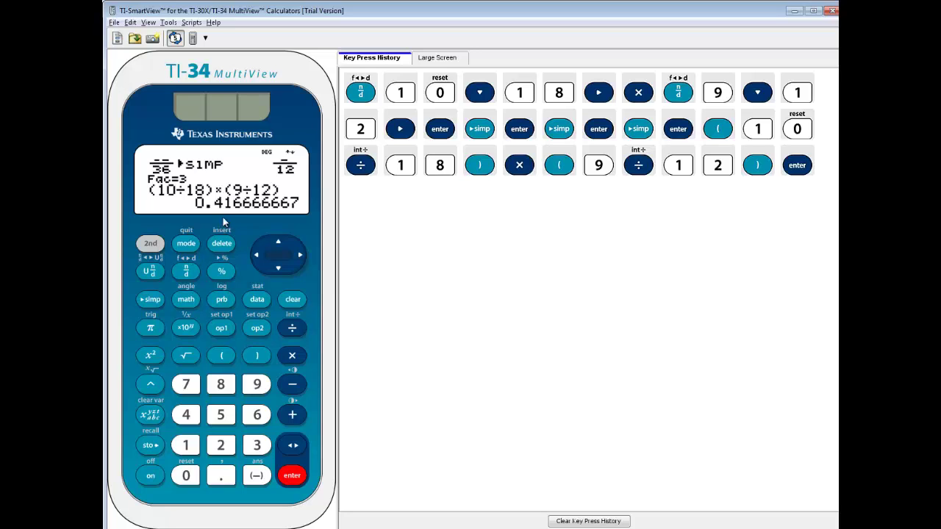
# Convert the decimal answer to a fraction, and convert that fraction back to a decimal
pyautogui.click(151, 245)
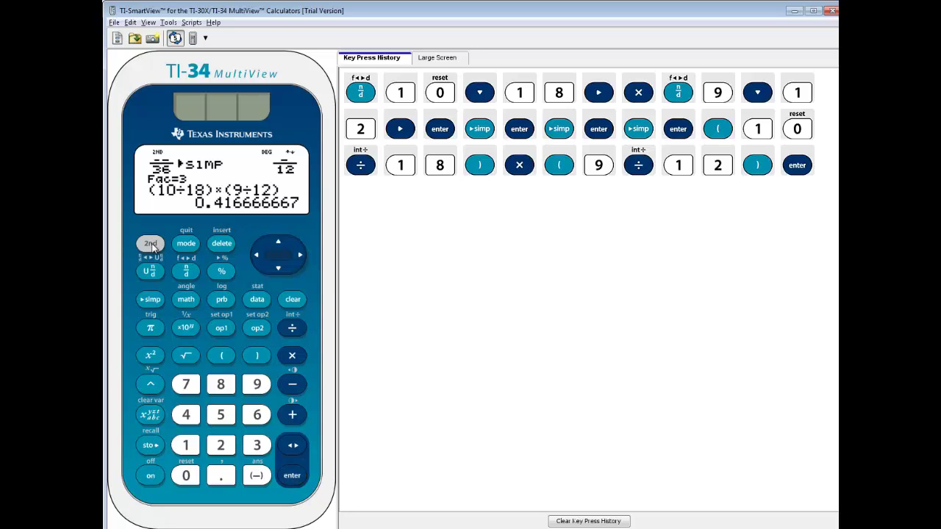
pyautogui.click(185, 273)
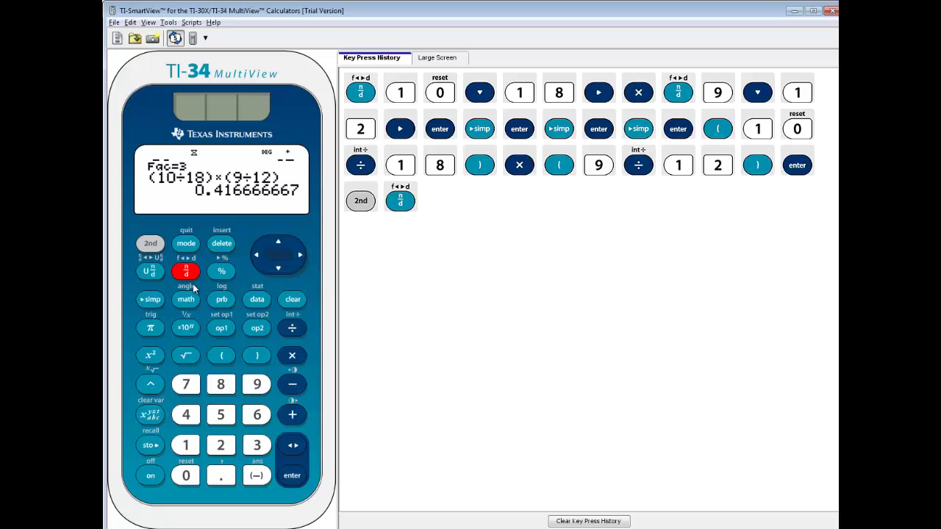
pyautogui.click(292, 479)
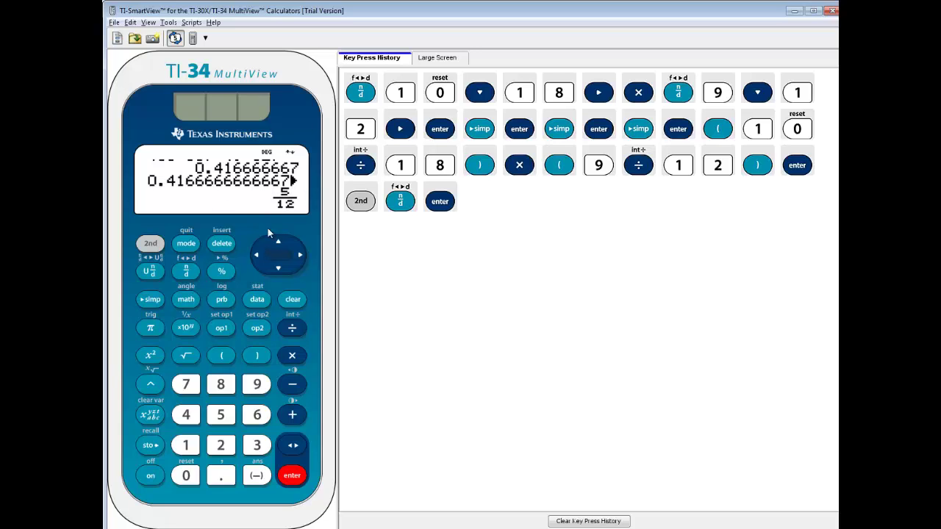
pyautogui.click(151, 247)
pyautogui.click(186, 271)
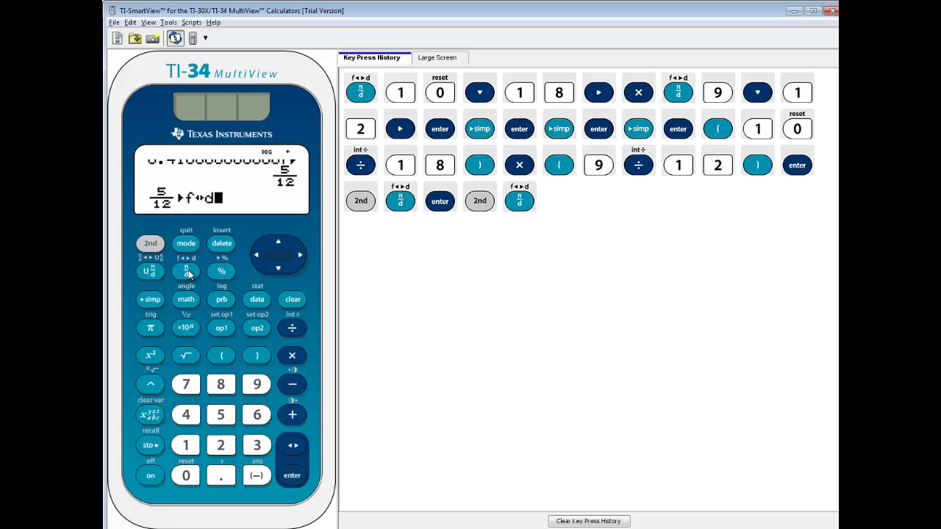
pyautogui.click(294, 478)
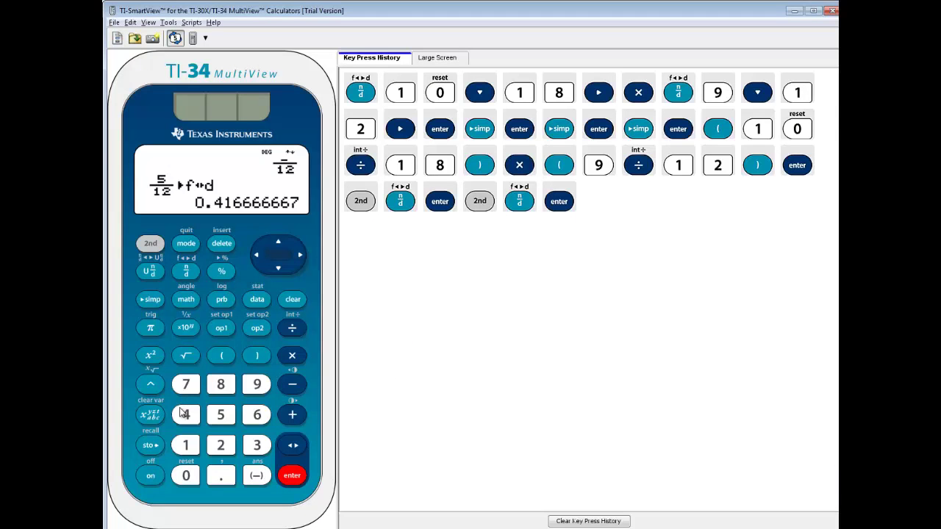
# Enter and evaluate the same multiplication without parentheses as 10÷18×9÷12
pyautogui.click(185, 445)
pyautogui.click(186, 476)
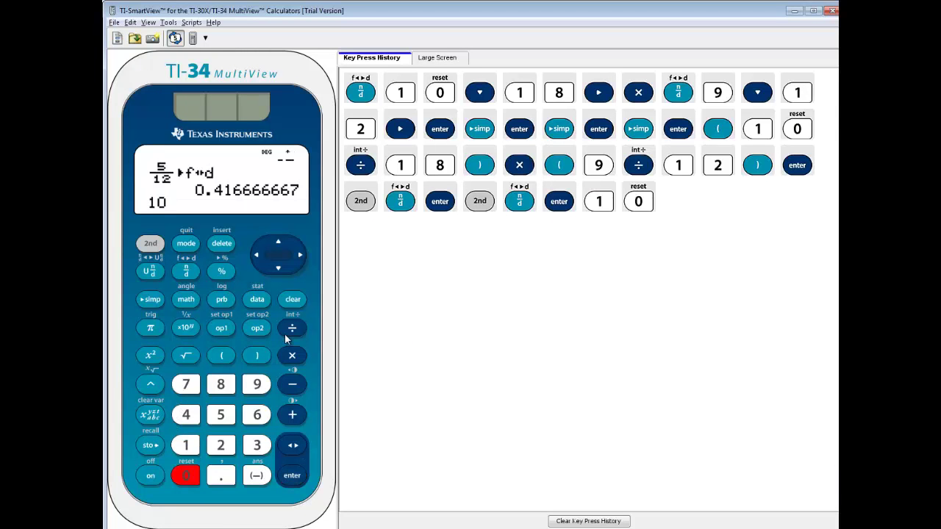
pyautogui.click(292, 328)
pyautogui.click(186, 444)
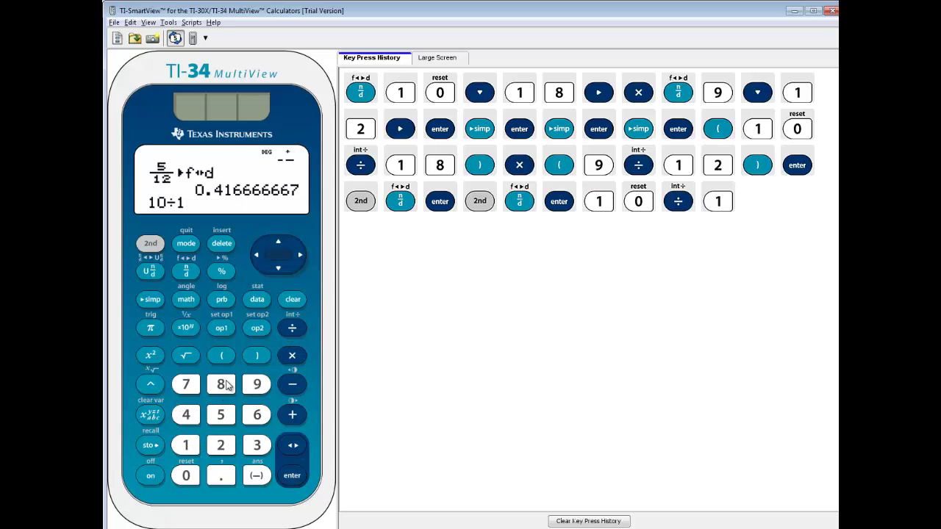
pyautogui.click(224, 384)
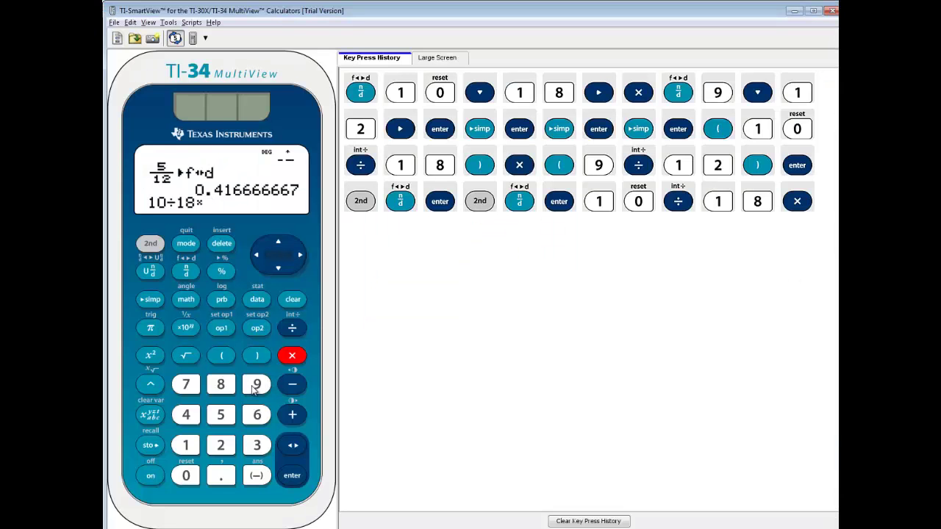
pyautogui.click(254, 390)
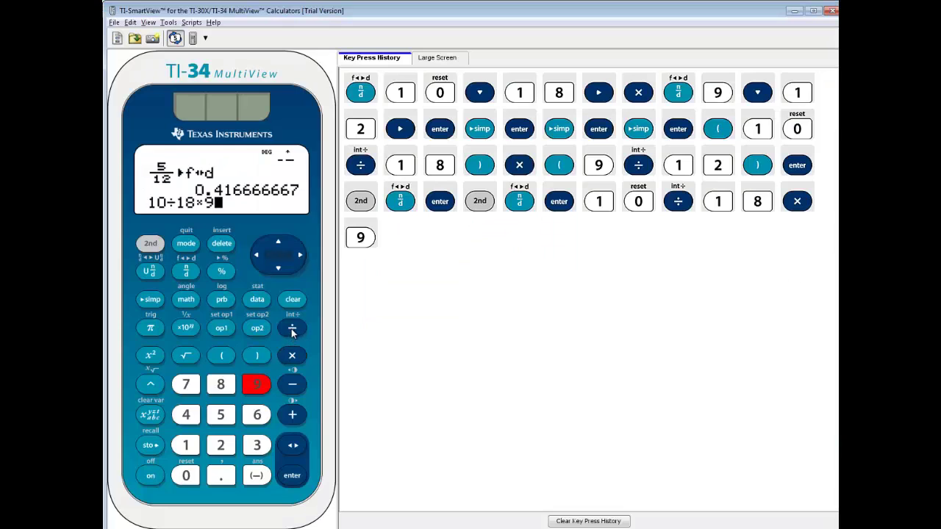
pyautogui.click(291, 329)
pyautogui.click(186, 445)
pyautogui.click(221, 444)
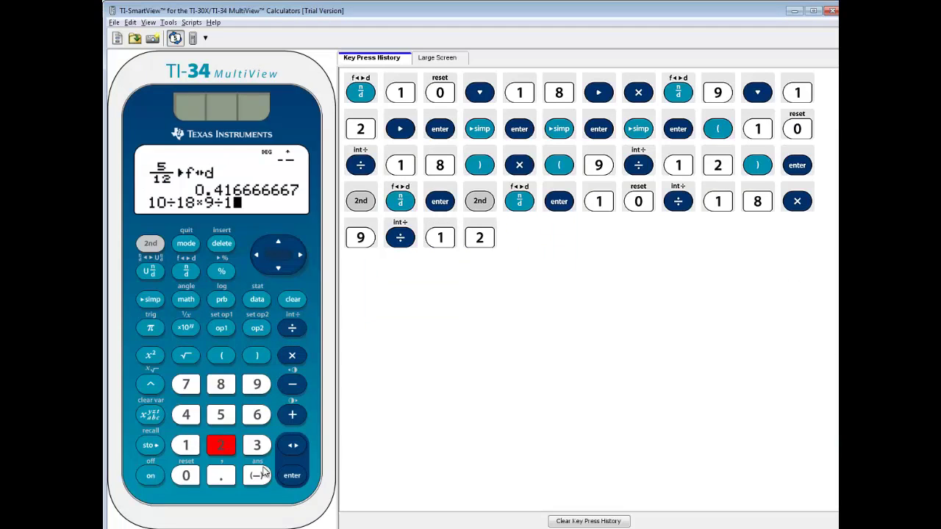
pyautogui.click(290, 478)
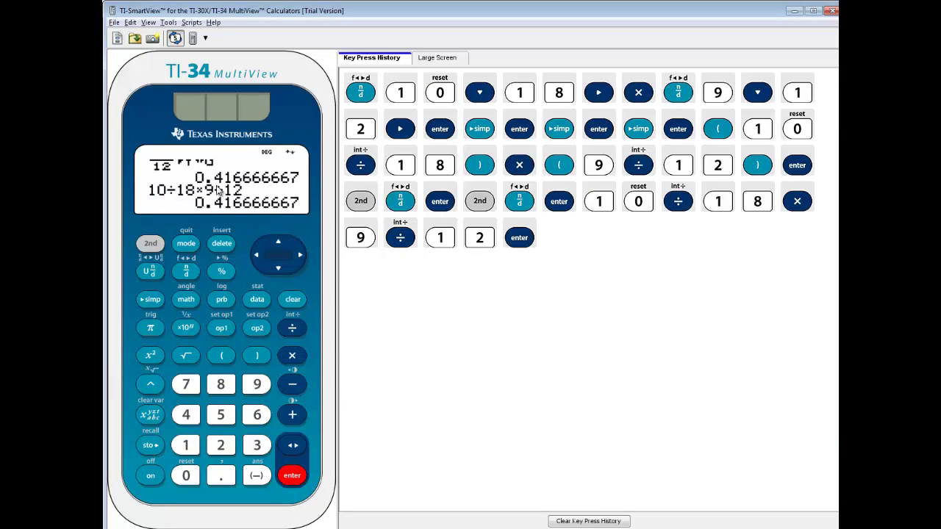
# Convert the decimal answer of the expression without parentheses to a fraction
pyautogui.click(150, 244)
pyautogui.click(186, 271)
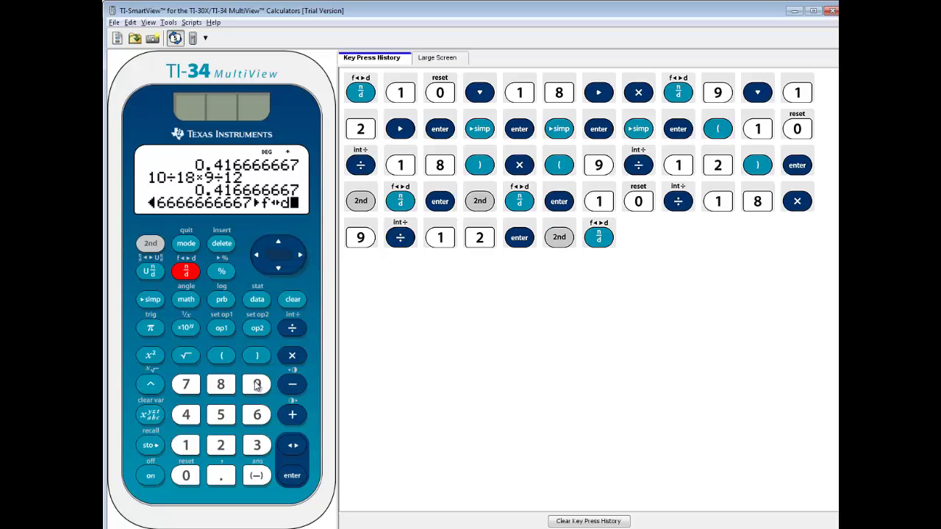
pyautogui.click(292, 478)
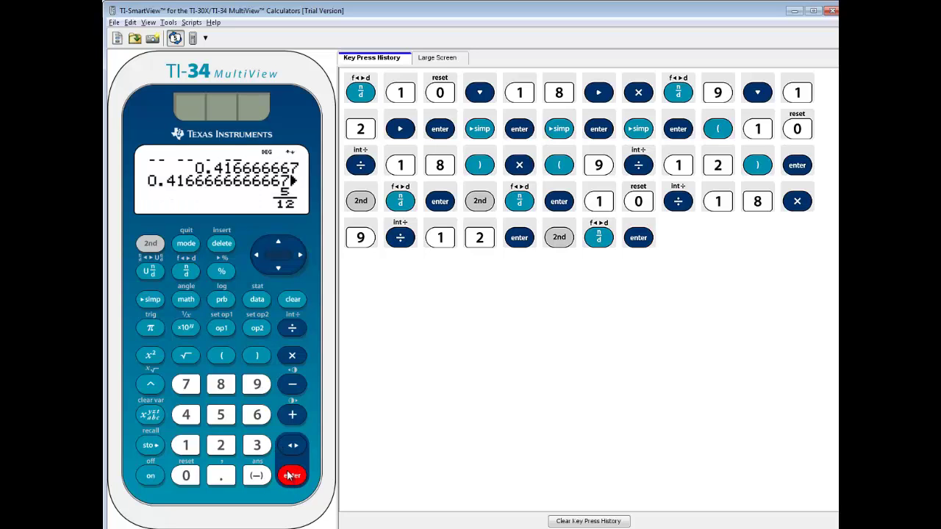